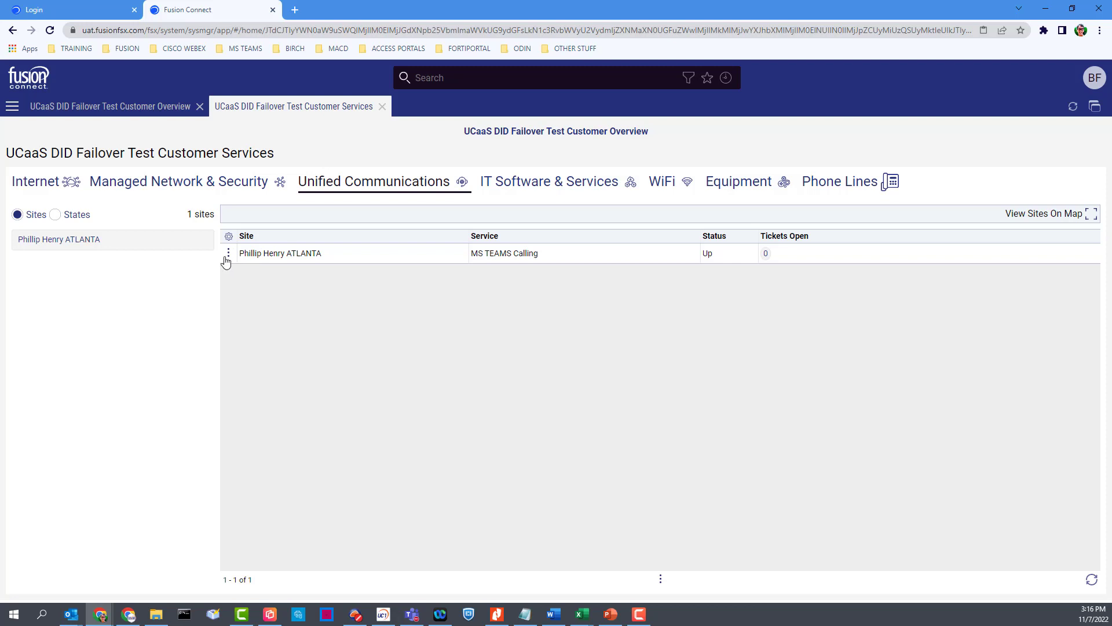
Step: Open Manage MS Teams Fusion SIP Integrations from the ATLANTA site's service action menu
{"action": "left_click", "coordinate": [228, 255]}
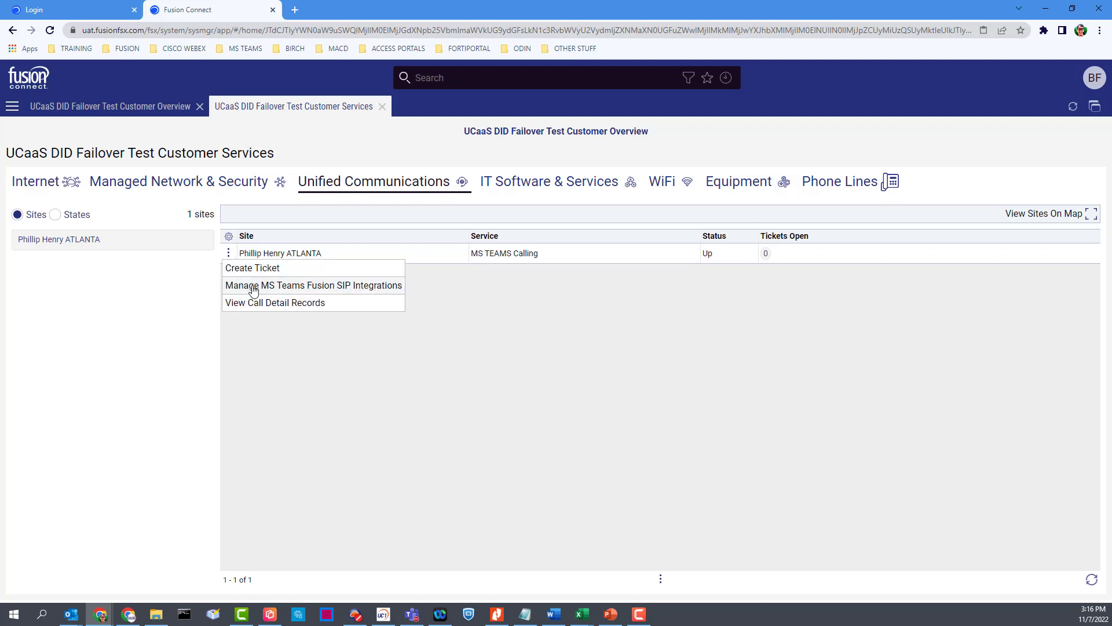
{"action": "left_click", "coordinate": [318, 291]}
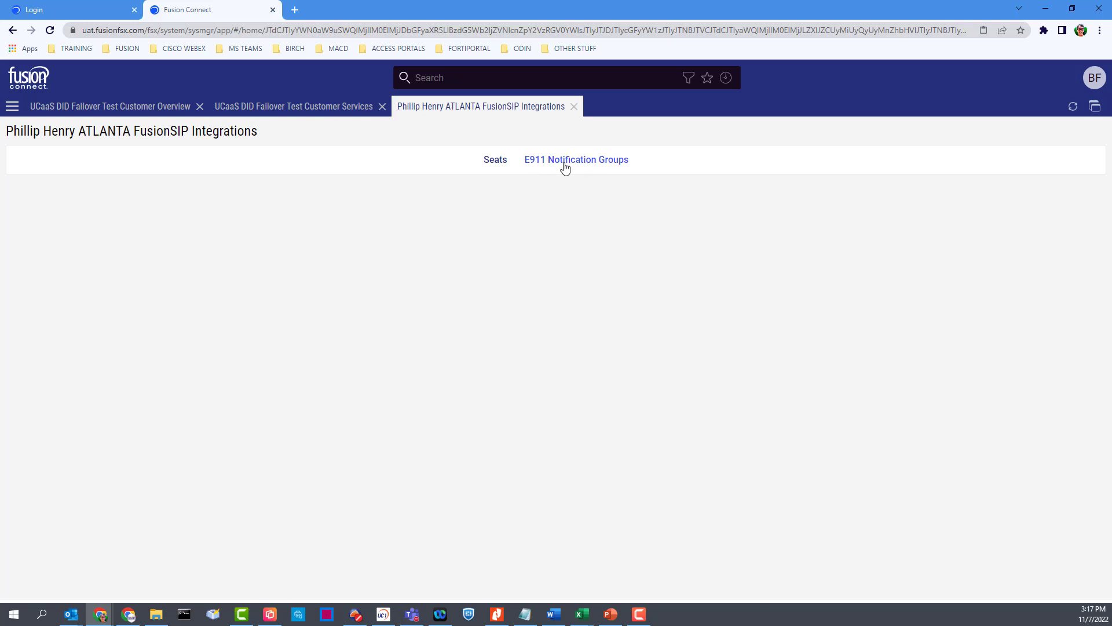
Step: Show the integration's Seats list and open the first seat's detail record
{"action": "left_click", "coordinate": [497, 160]}
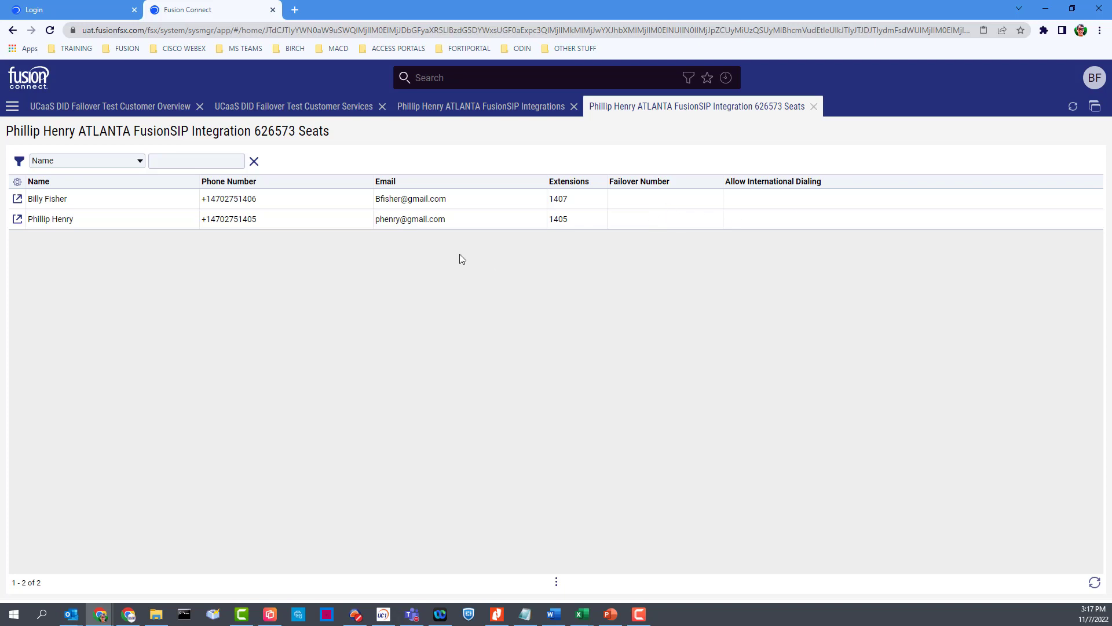
{"action": "left_click", "coordinate": [17, 200]}
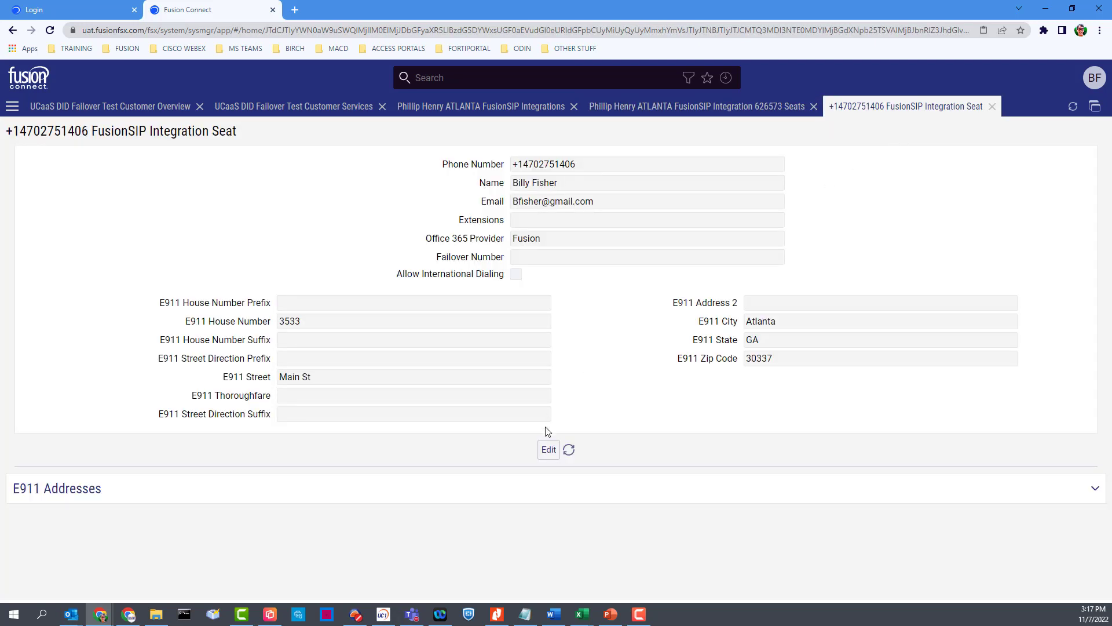
Step: Enter the first seat's failover number with the +1 country prefix and apply it
{"action": "left_click", "coordinate": [547, 451]}
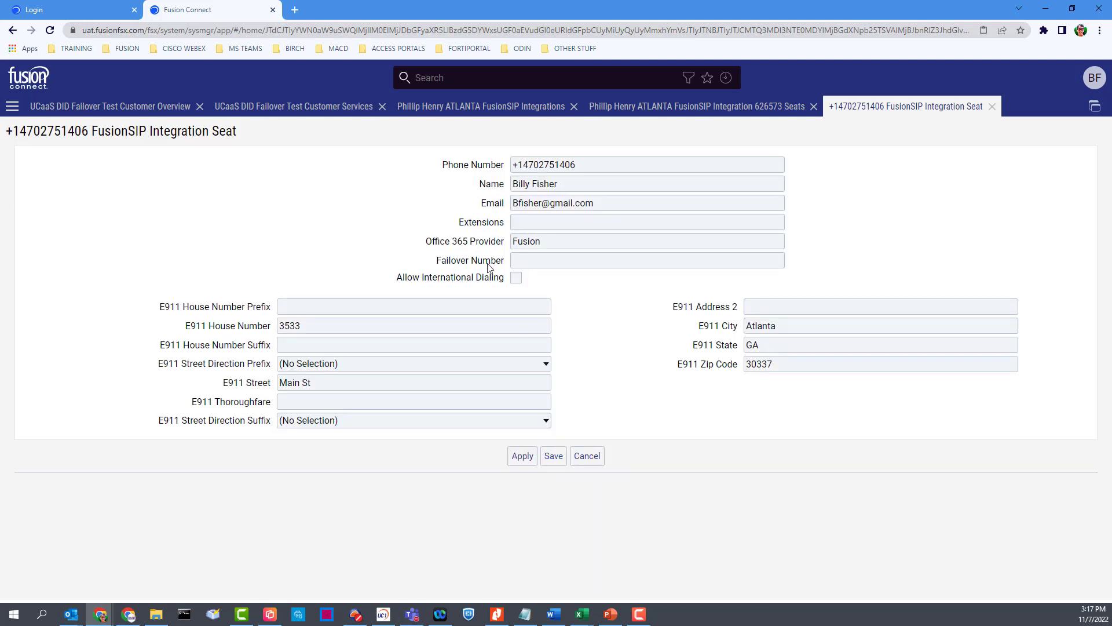
{"action": "left_click", "coordinate": [535, 262]}
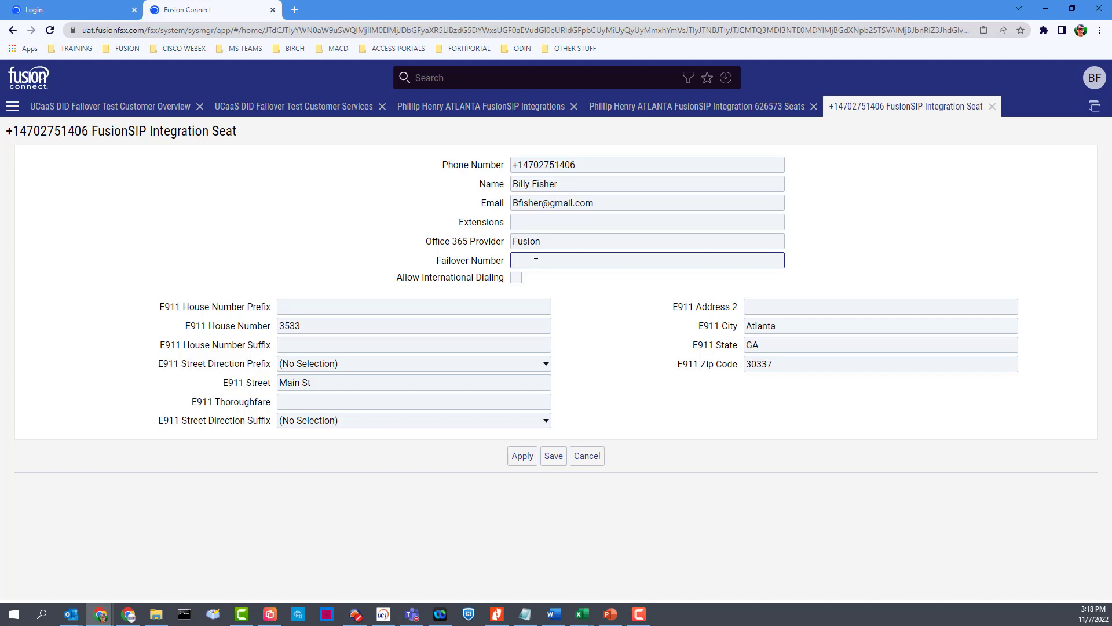
{"action": "left_click_drag", "start_coordinate": [575, 165], "coordinate": [510, 167]}
{"action": "left_click", "coordinate": [572, 154]}
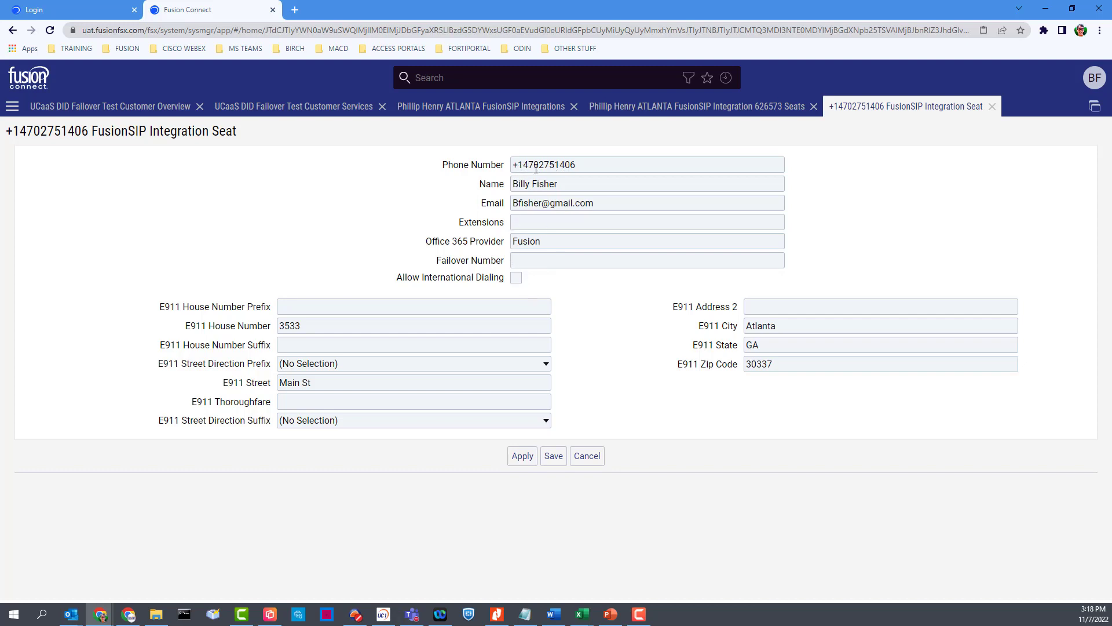
{"action": "left_click", "coordinate": [524, 259]}
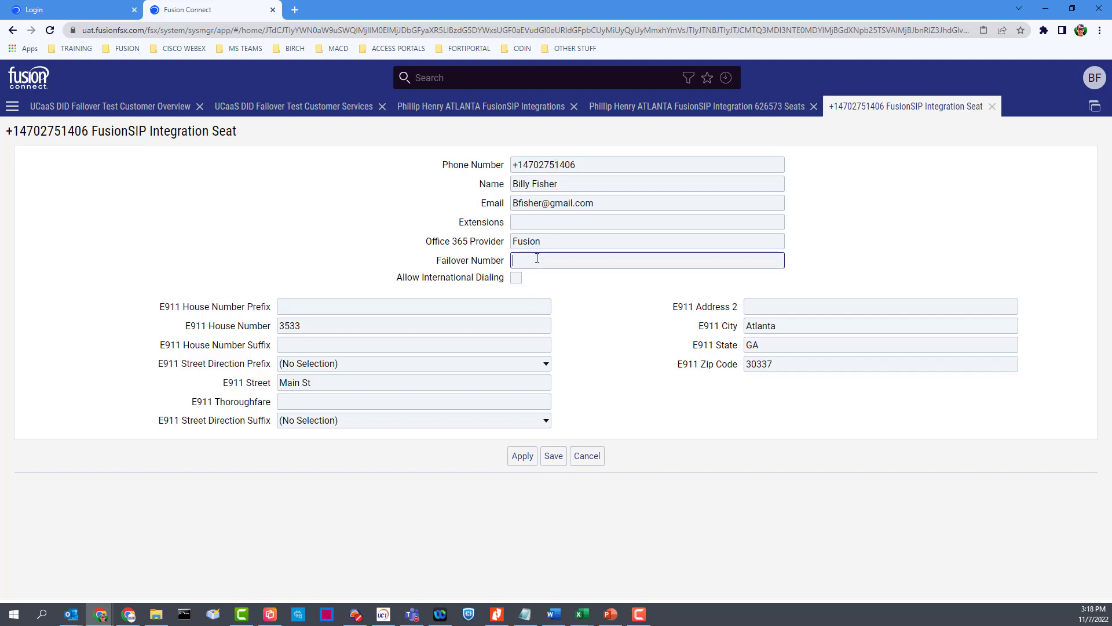
{"action": "type", "text": "7045551212"}
{"action": "left_click", "coordinate": [521, 457]}
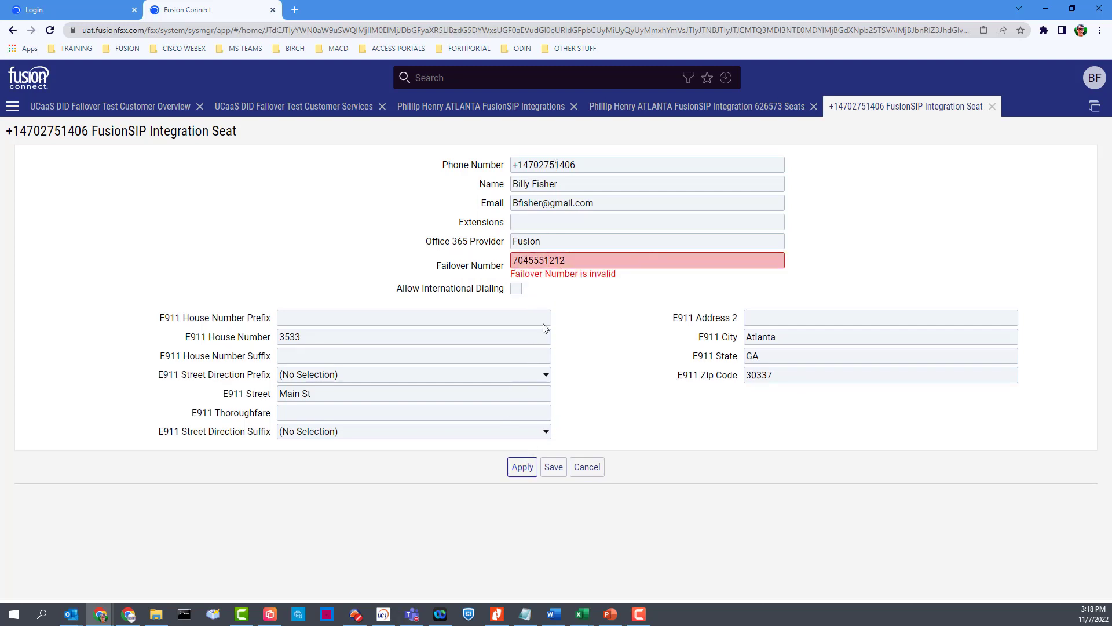
{"action": "type", "text": "+1"}
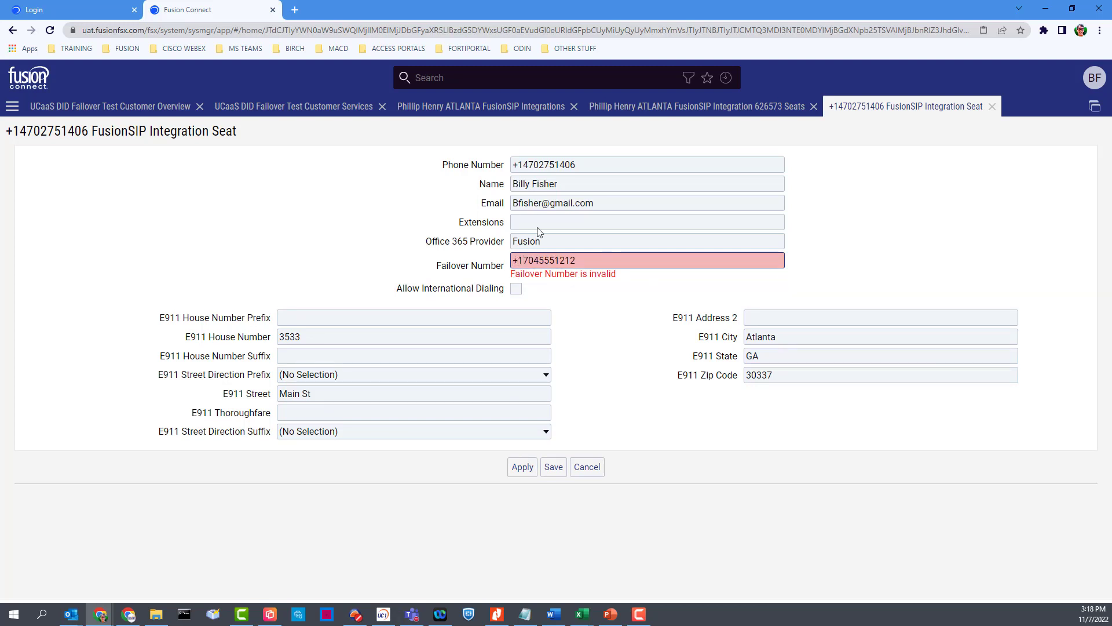
{"action": "left_click_drag", "start_coordinate": [576, 165], "coordinate": [472, 172]}
{"action": "left_click", "coordinate": [500, 169]}
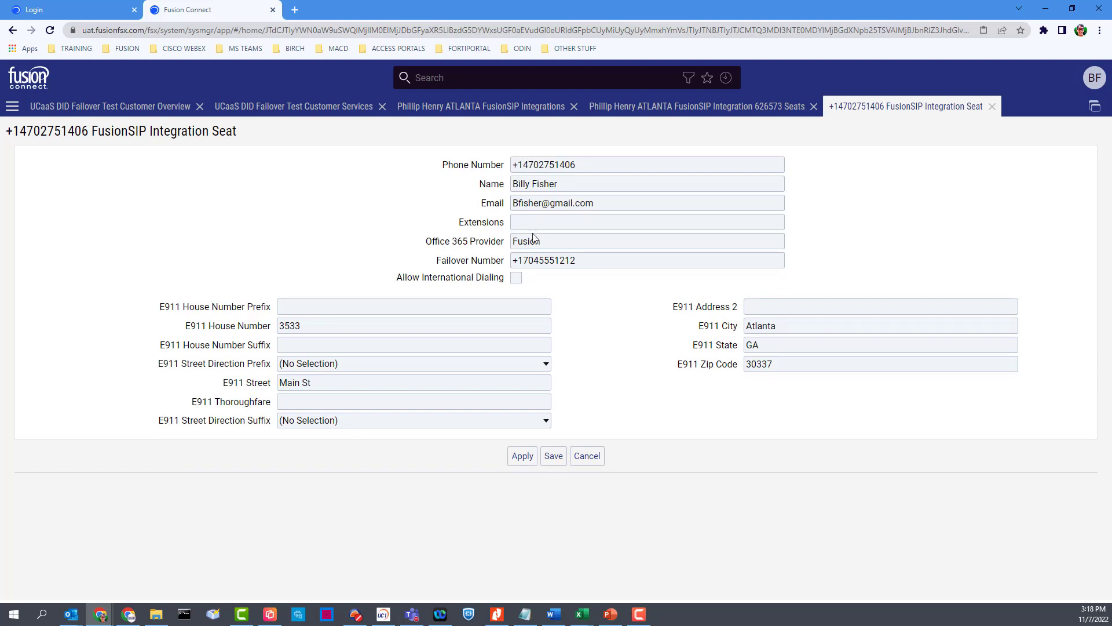
{"action": "left_click", "coordinate": [522, 456]}
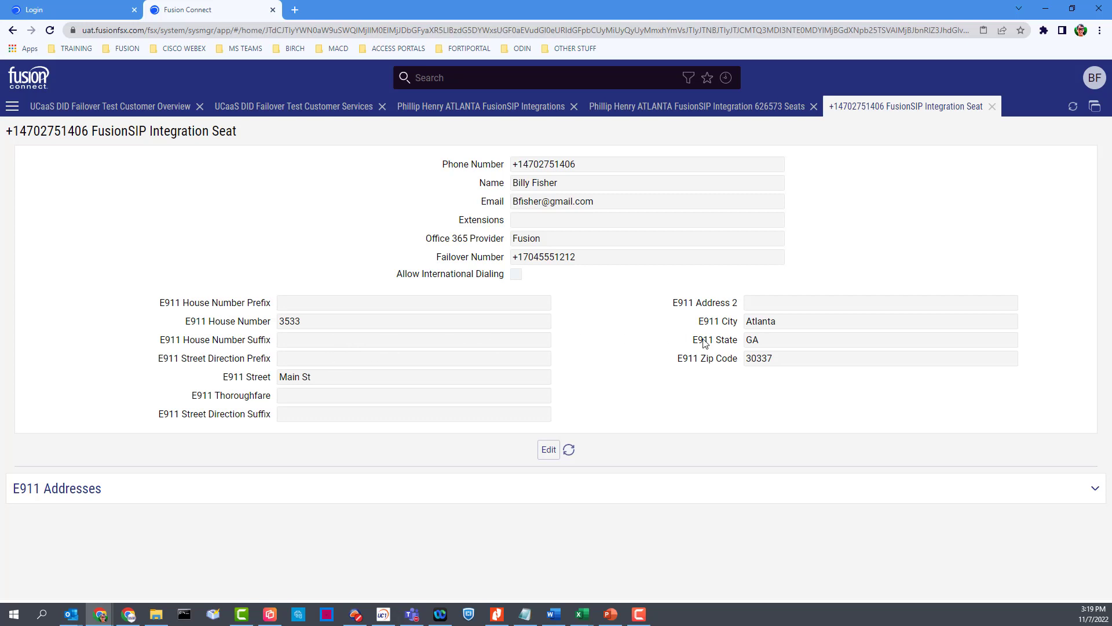
Step: Set the seat's E911 city to College Park, apply, and close the seat record
{"action": "left_click_drag", "start_coordinate": [577, 164], "coordinate": [517, 165]}
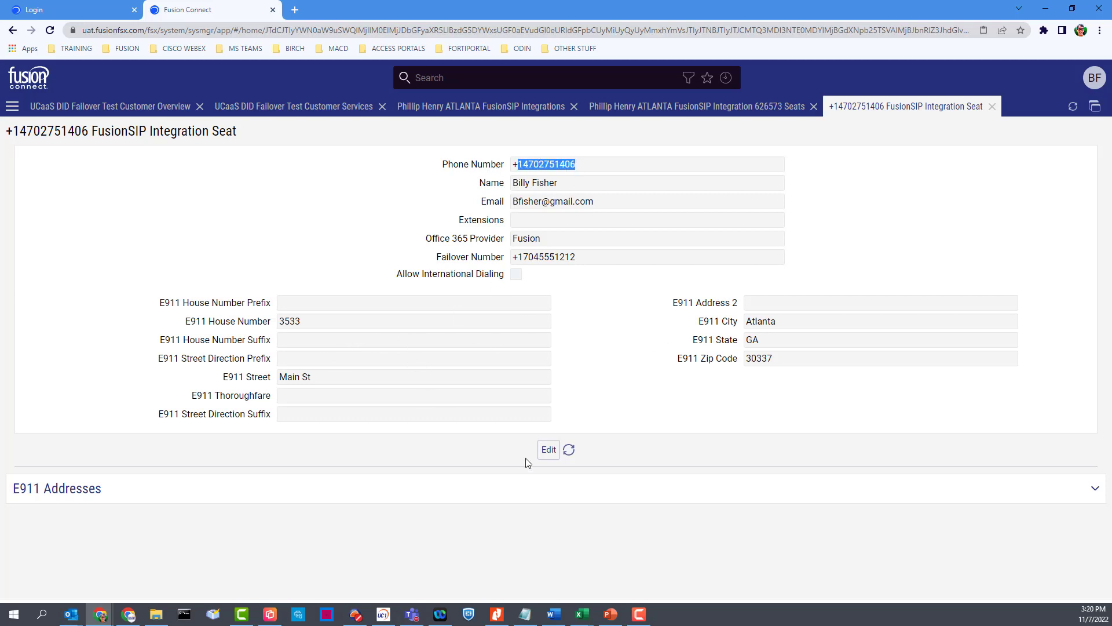
{"action": "left_click", "coordinate": [547, 450]}
{"action": "left_click_drag", "start_coordinate": [311, 322], "coordinate": [270, 331]}
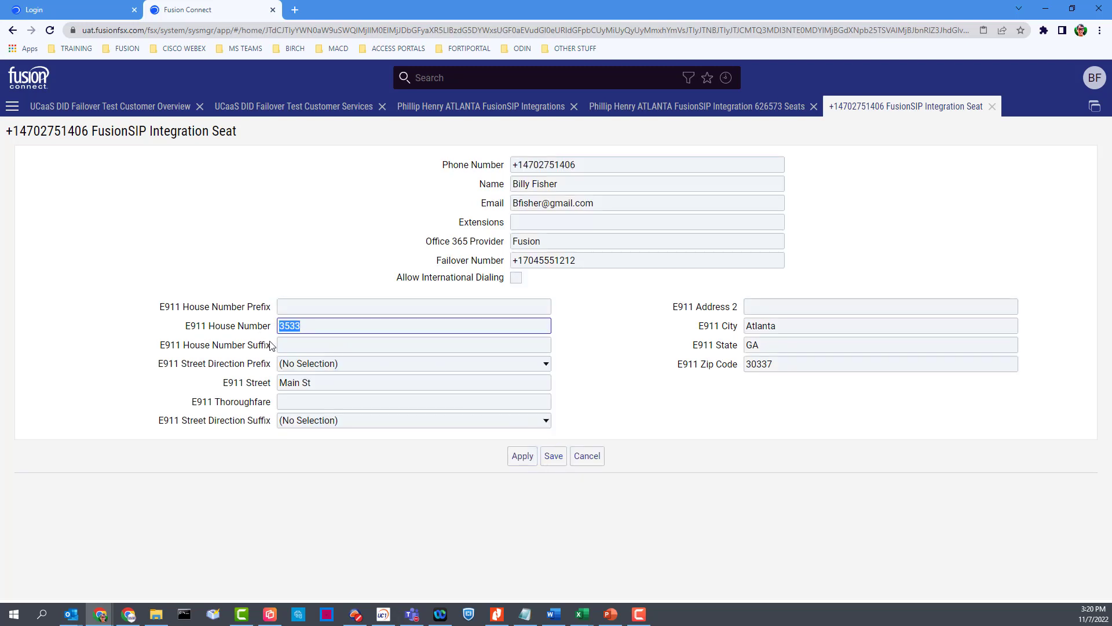
{"action": "left_click_drag", "start_coordinate": [334, 387], "coordinate": [251, 383]}
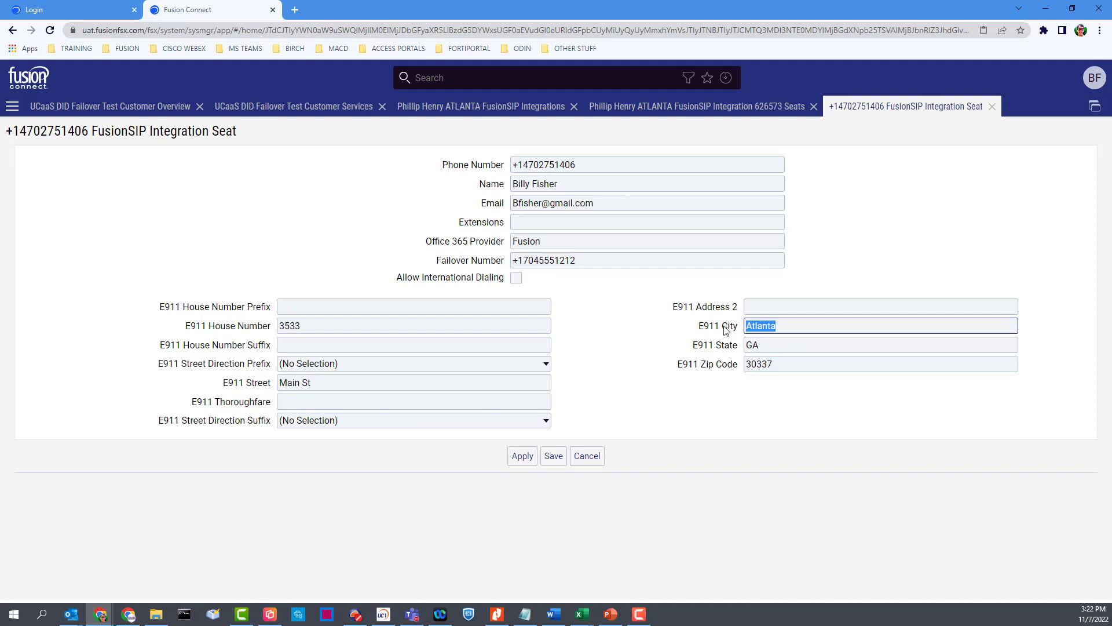
{"action": "key", "text": "Tab"}
{"action": "key", "text": "Tab"}
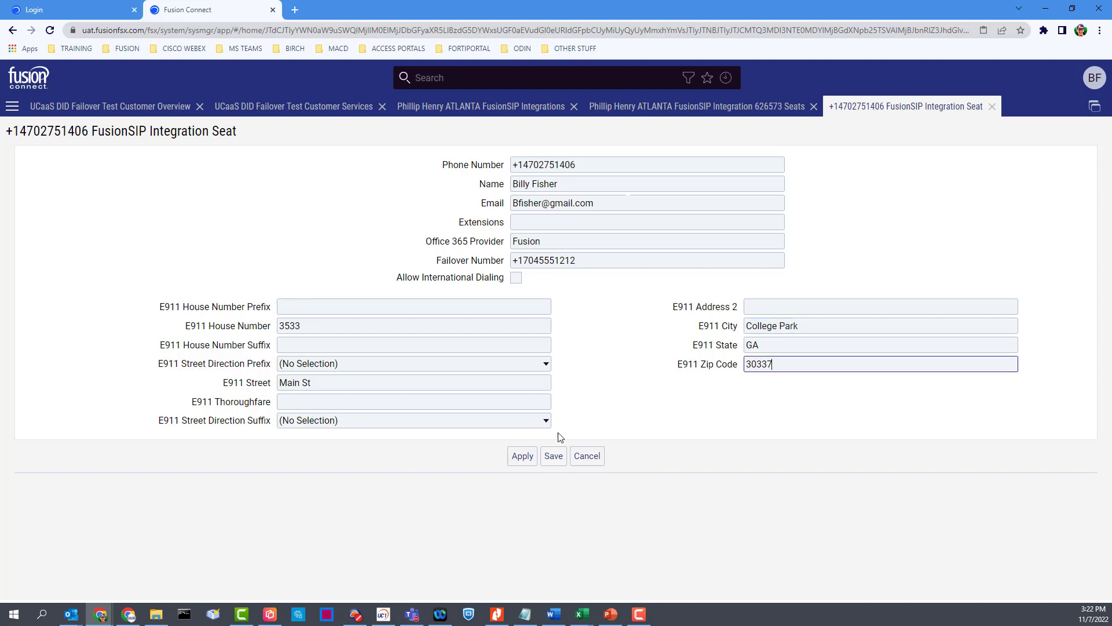
{"action": "left_click", "coordinate": [522, 456]}
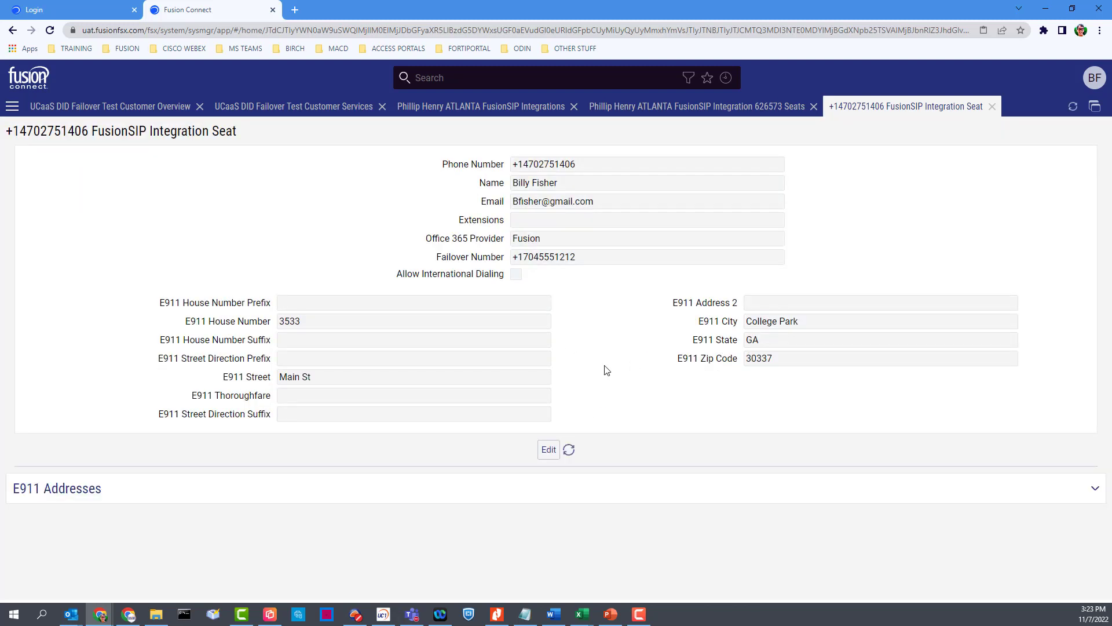
{"action": "left_click", "coordinate": [992, 106]}
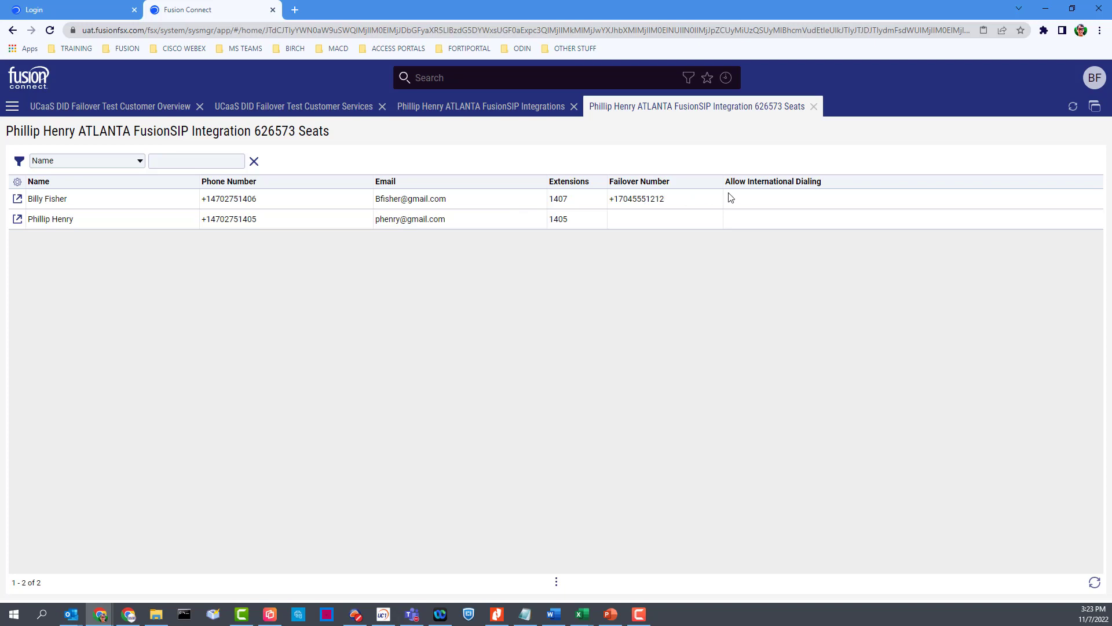
Step: Paste and save the failover number for extension 1405's seat, then return to SIP Integrations
{"action": "left_click", "coordinate": [17, 199]}
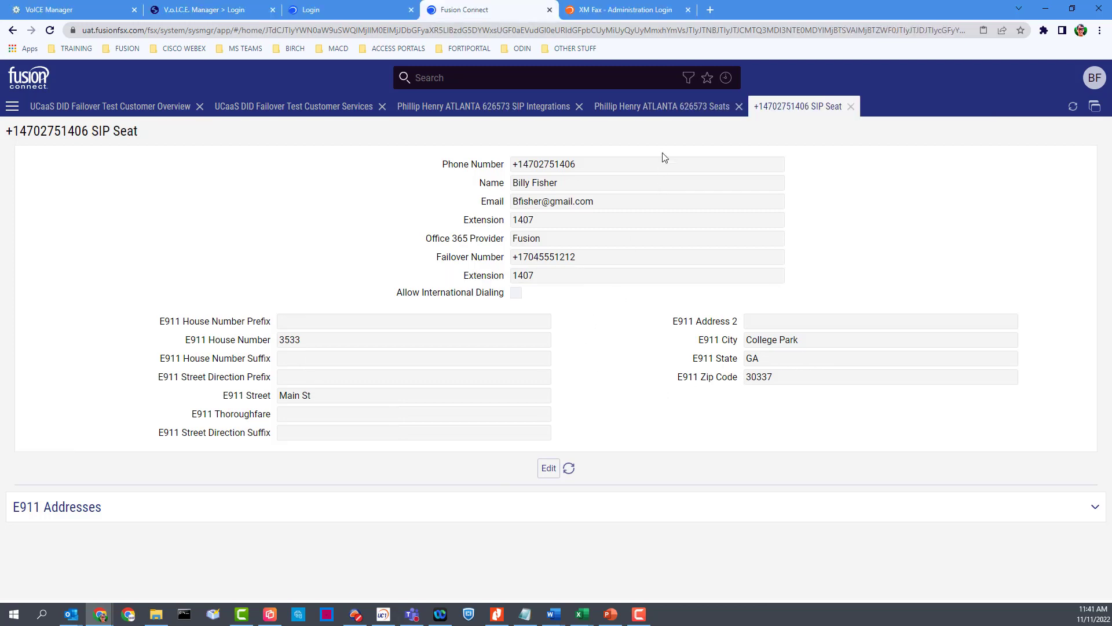
{"action": "left_click", "coordinate": [669, 107]}
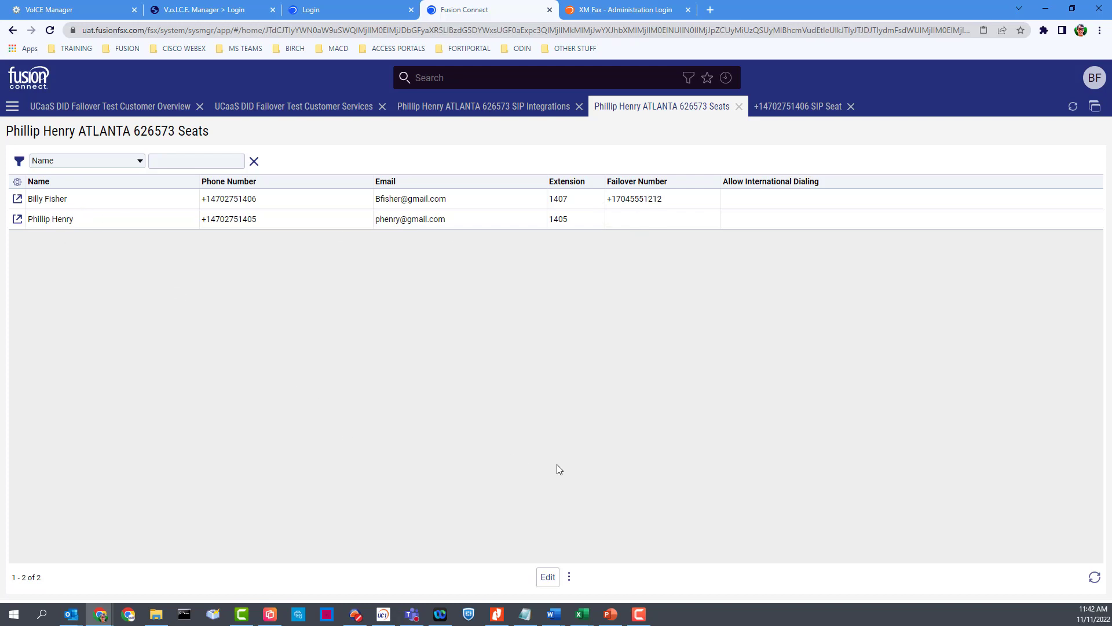
{"action": "left_click", "coordinate": [548, 576]}
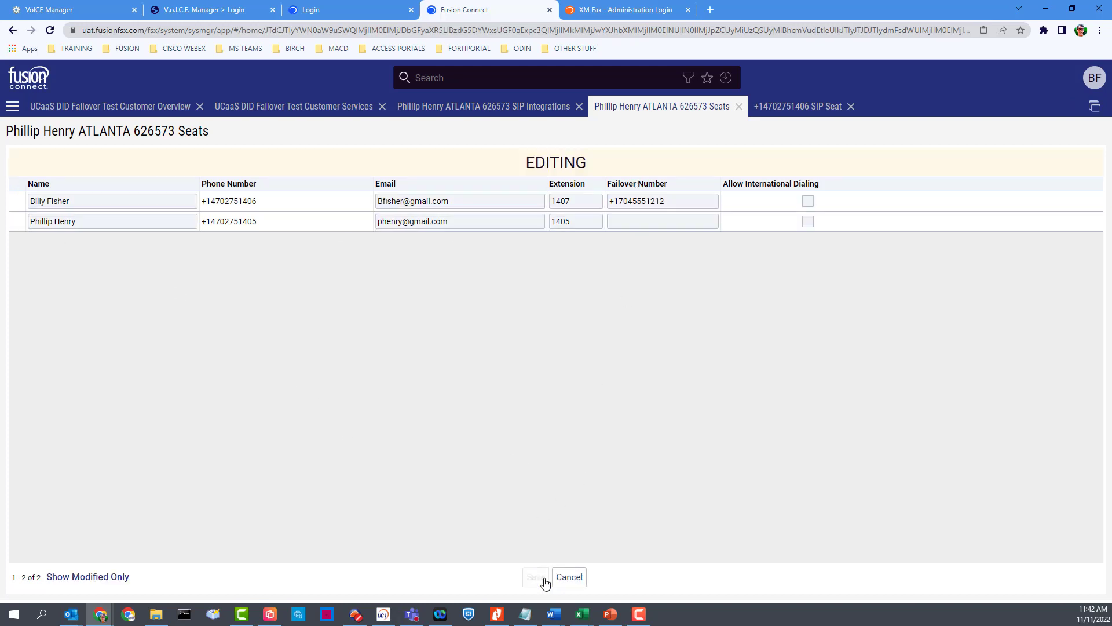
{"action": "key", "text": "ctrl+v"}
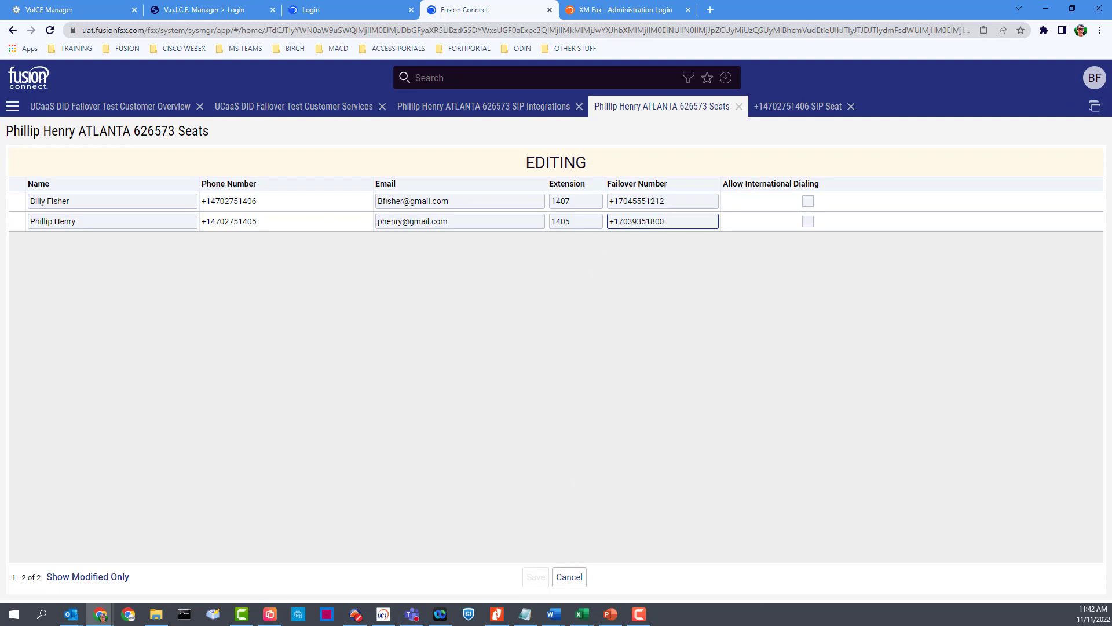
{"action": "left_click", "coordinate": [536, 576]}
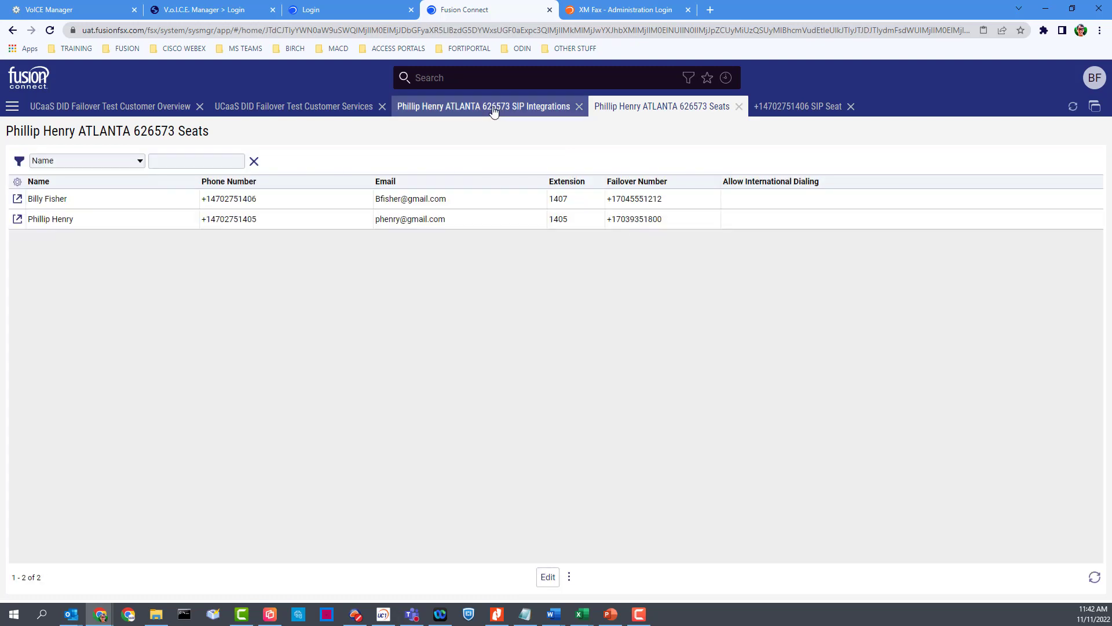
{"action": "left_click", "coordinate": [494, 112]}
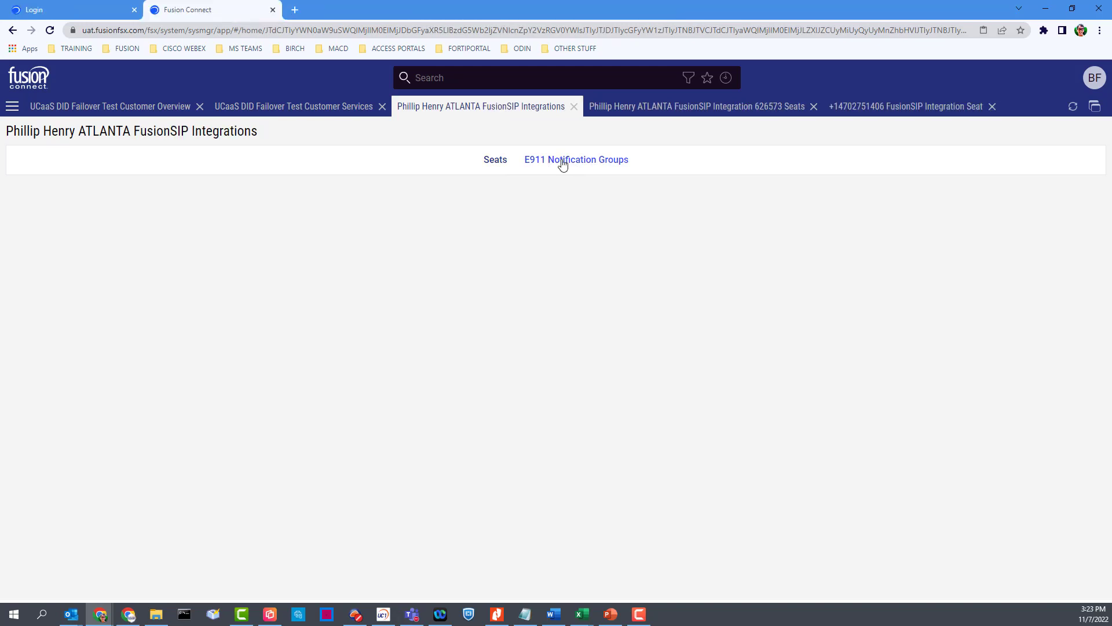
Step: Add a new E911 notification group named 'All Employees'
{"action": "left_click", "coordinate": [566, 164]}
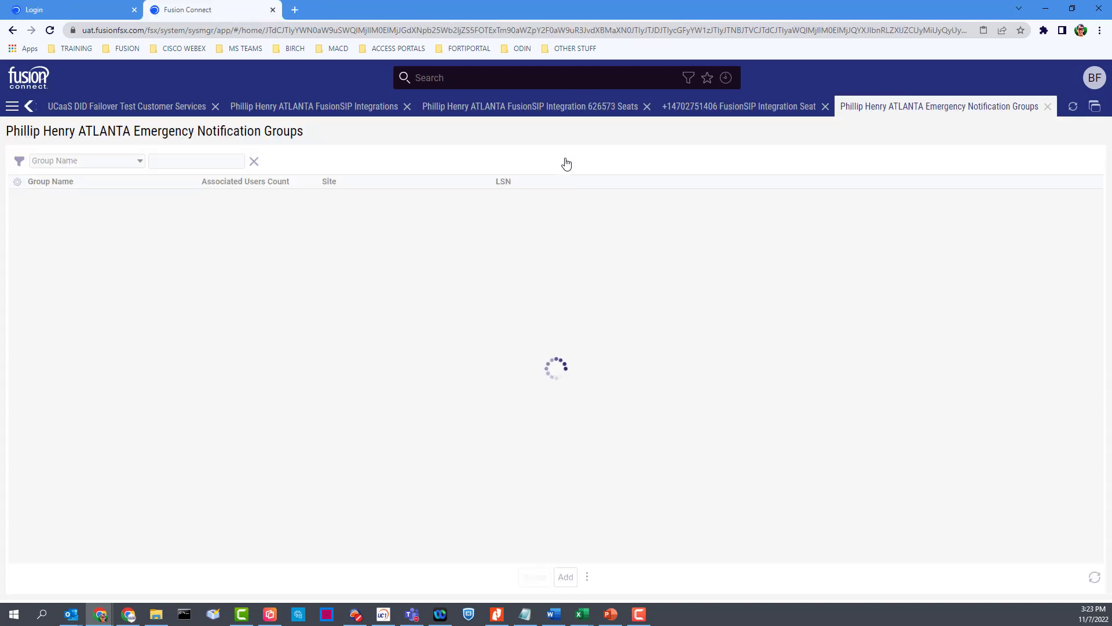
{"action": "left_click", "coordinate": [567, 577]}
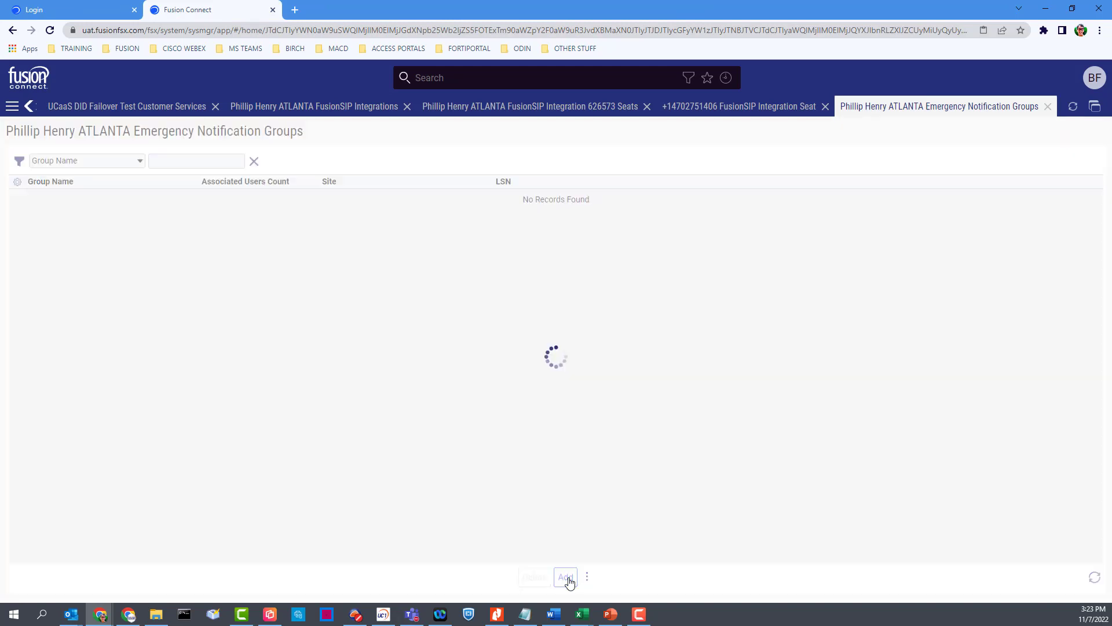
{"action": "left_click", "coordinate": [525, 188]}
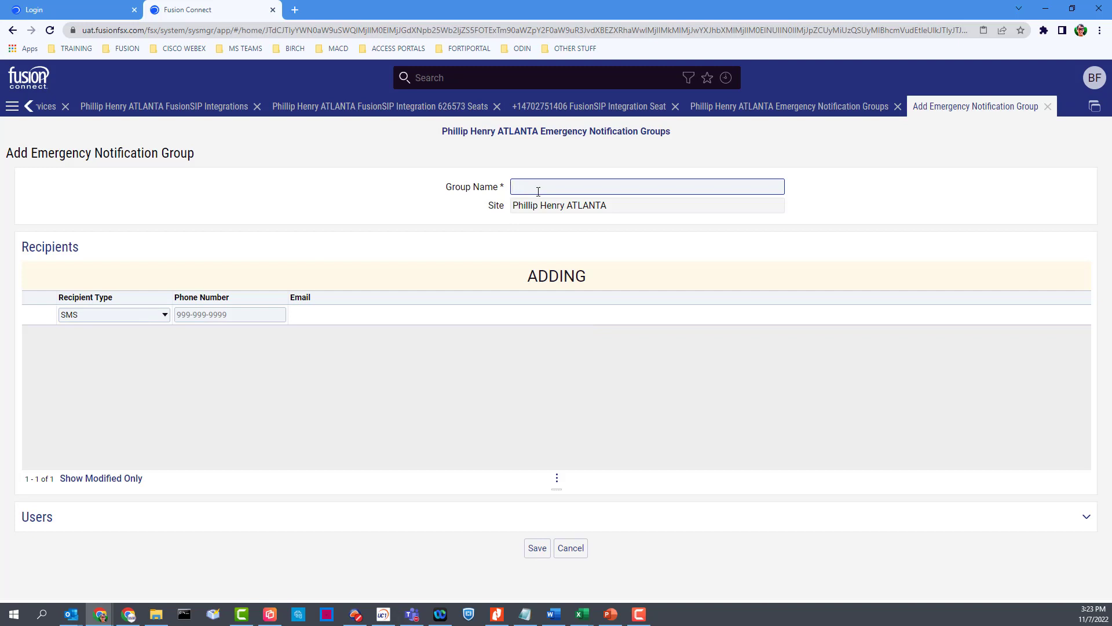
{"action": "type", "text": "All Employees"}
{"action": "left_click", "coordinate": [579, 204]}
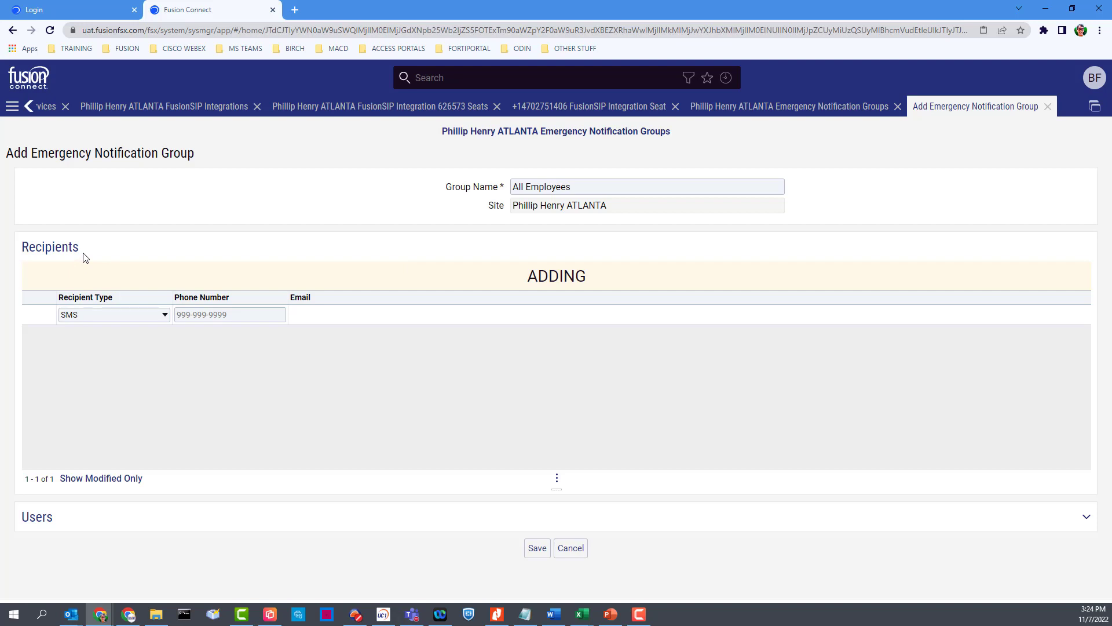
Step: Add a first SMS recipient with its phone number
{"action": "left_click", "coordinate": [81, 317]}
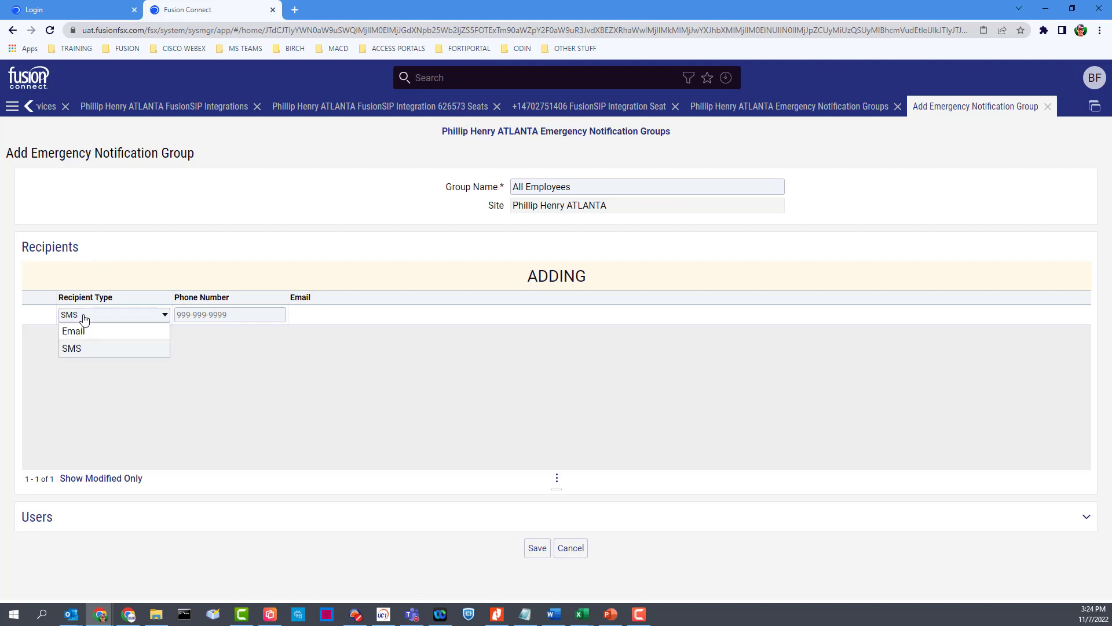
{"action": "left_click", "coordinate": [93, 348]}
{"action": "left_click", "coordinate": [194, 319]}
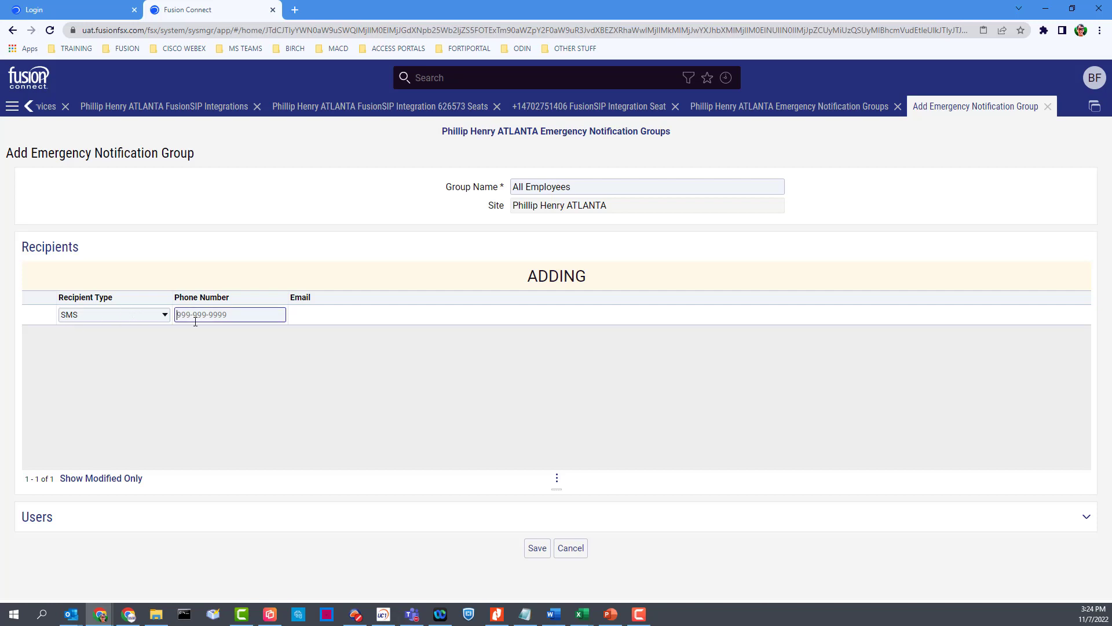
{"action": "key", "text": "Return"}
Step: Add a second recipient of type Email with the pasted e-mail address
{"action": "left_click", "coordinate": [108, 337]}
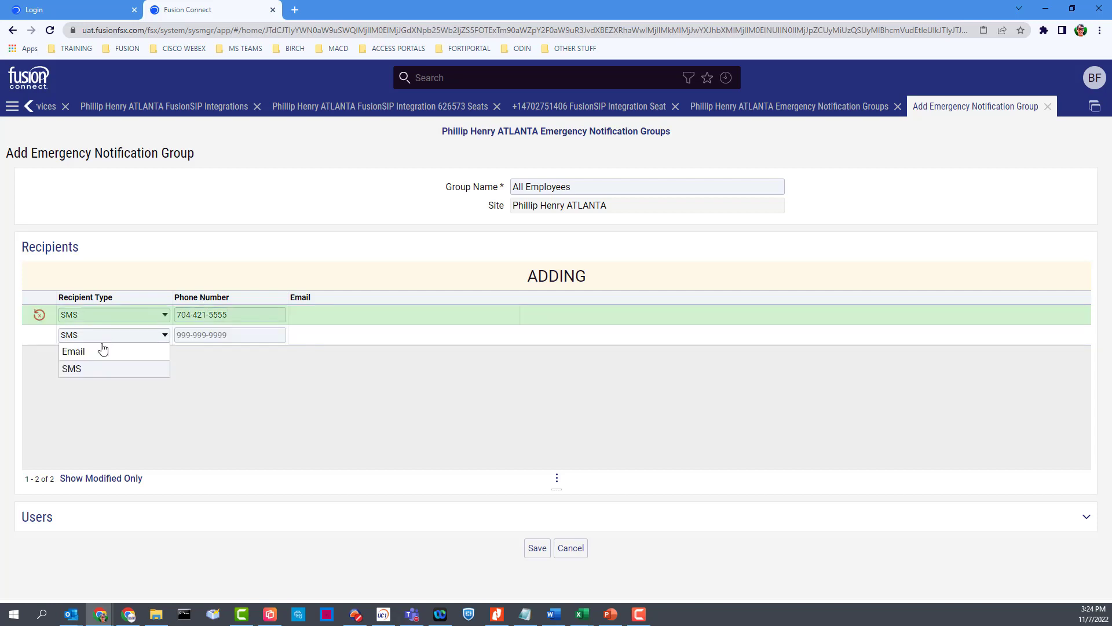
{"action": "left_click", "coordinate": [95, 351]}
{"action": "left_click", "coordinate": [315, 334]}
{"action": "key", "text": "ctrl+v"}
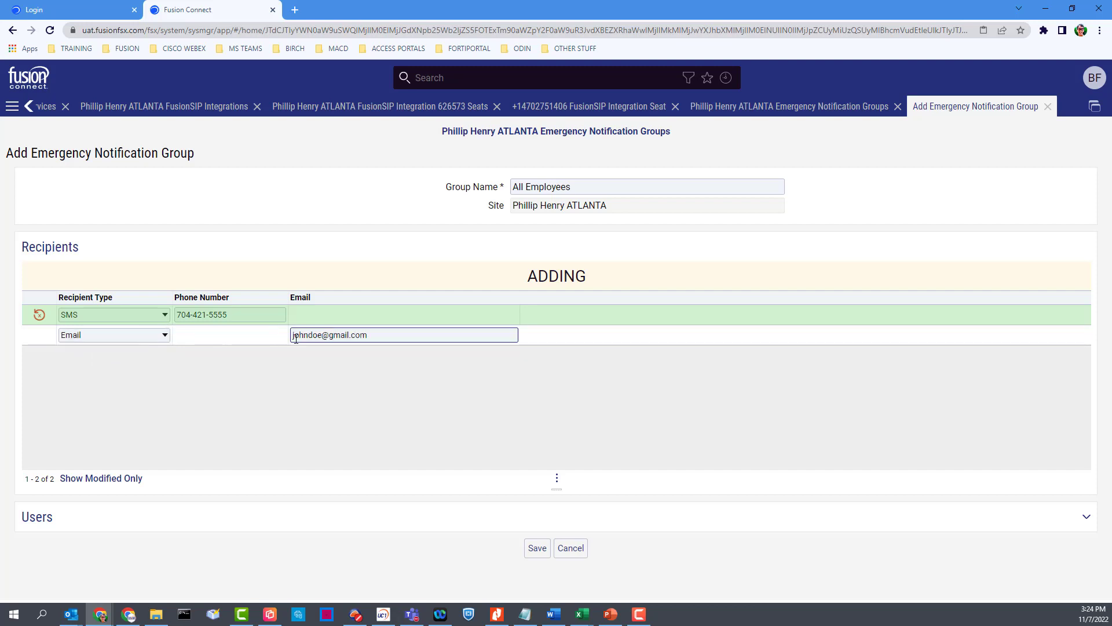
{"action": "key", "text": "Return"}
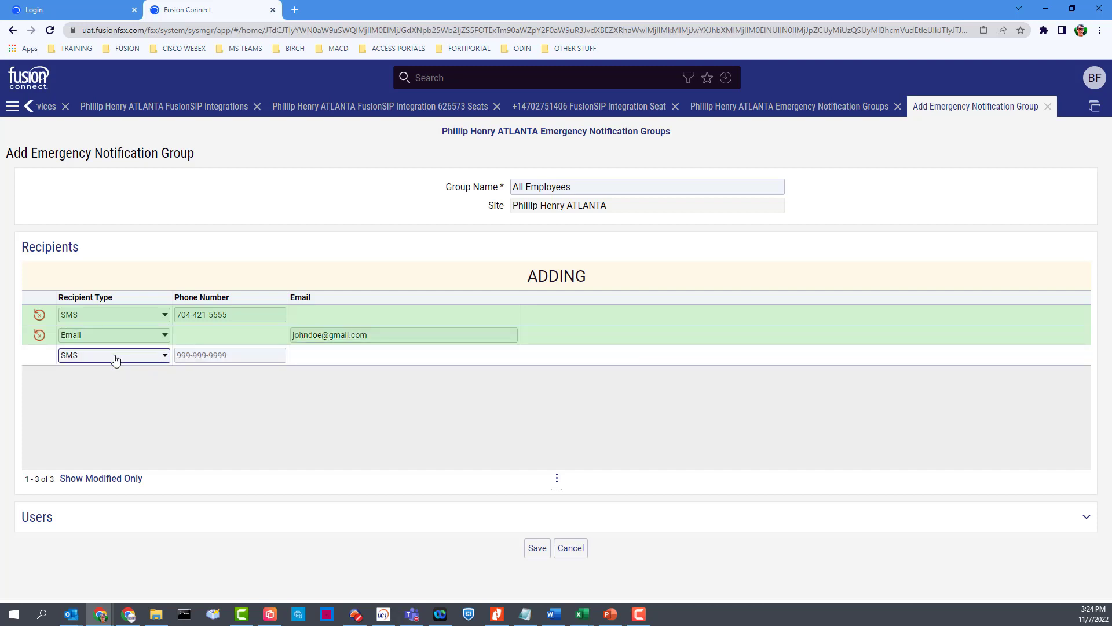
Step: Add a third SMS recipient with a pasted phone number and save the group
{"action": "left_click", "coordinate": [186, 357]}
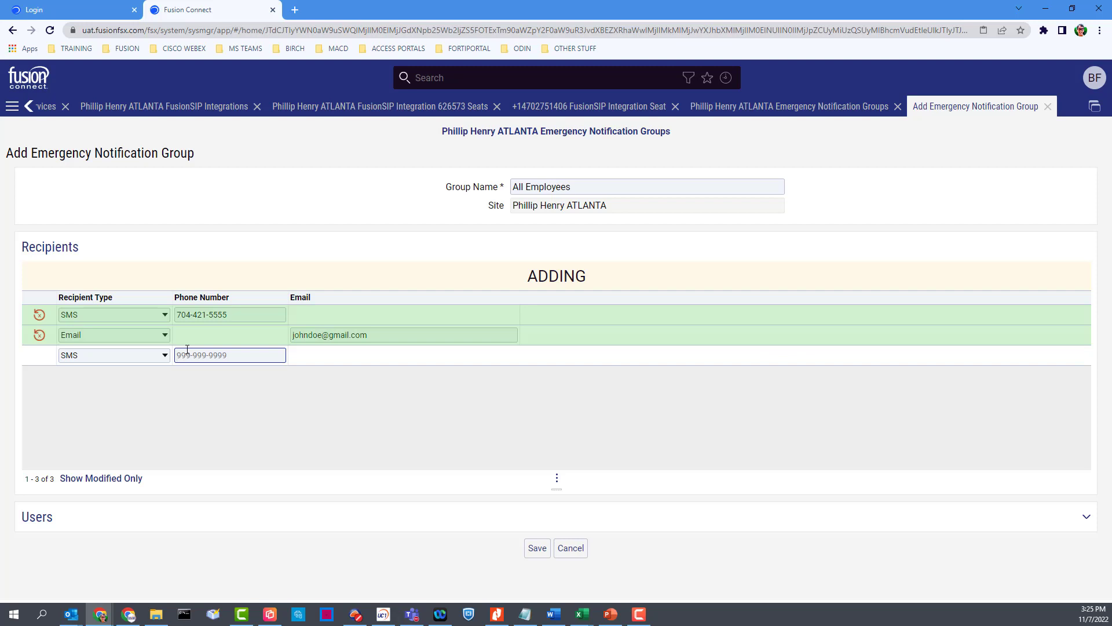
{"action": "key", "text": "ctrl+v"}
{"action": "key", "text": "Return"}
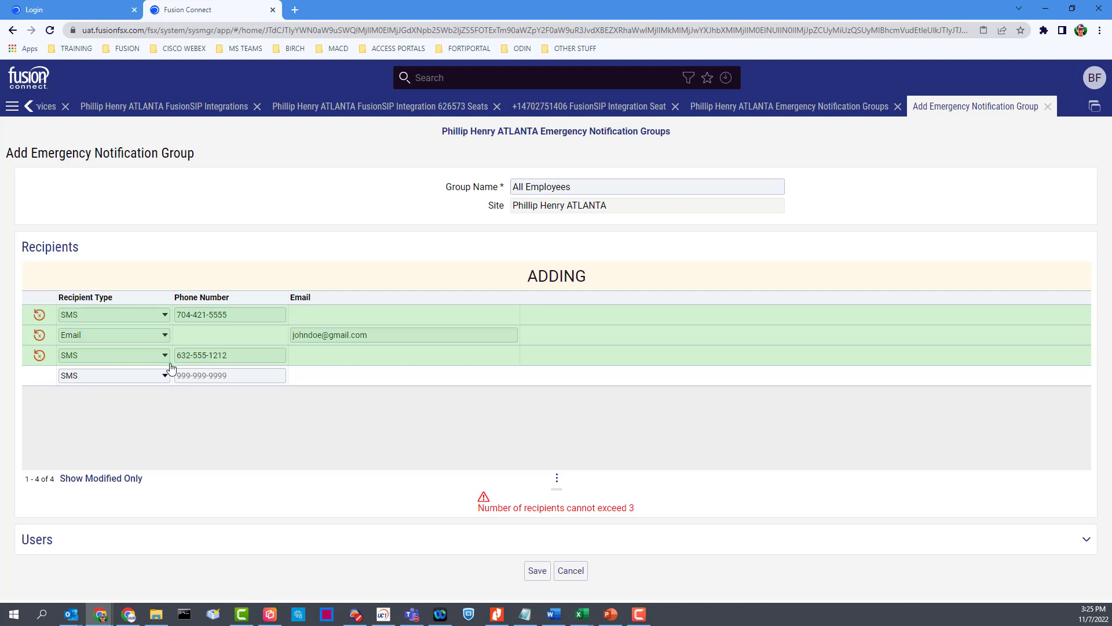
{"action": "left_click", "coordinate": [537, 572]}
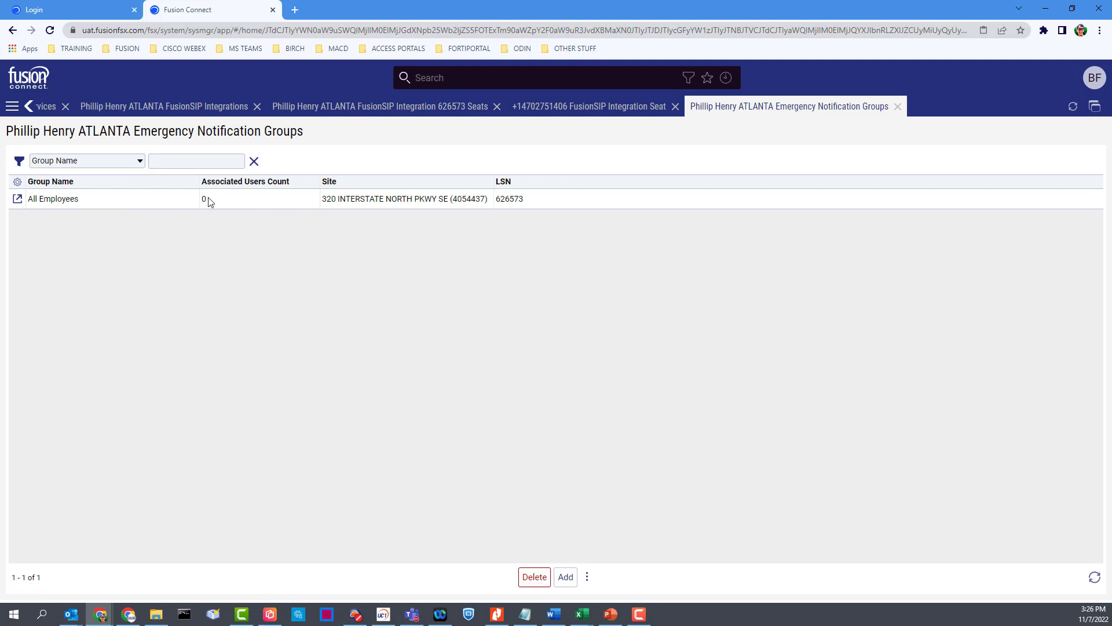
Step: Add both available users to the All Employees group's Users and apply the change
{"action": "left_click", "coordinate": [18, 199]}
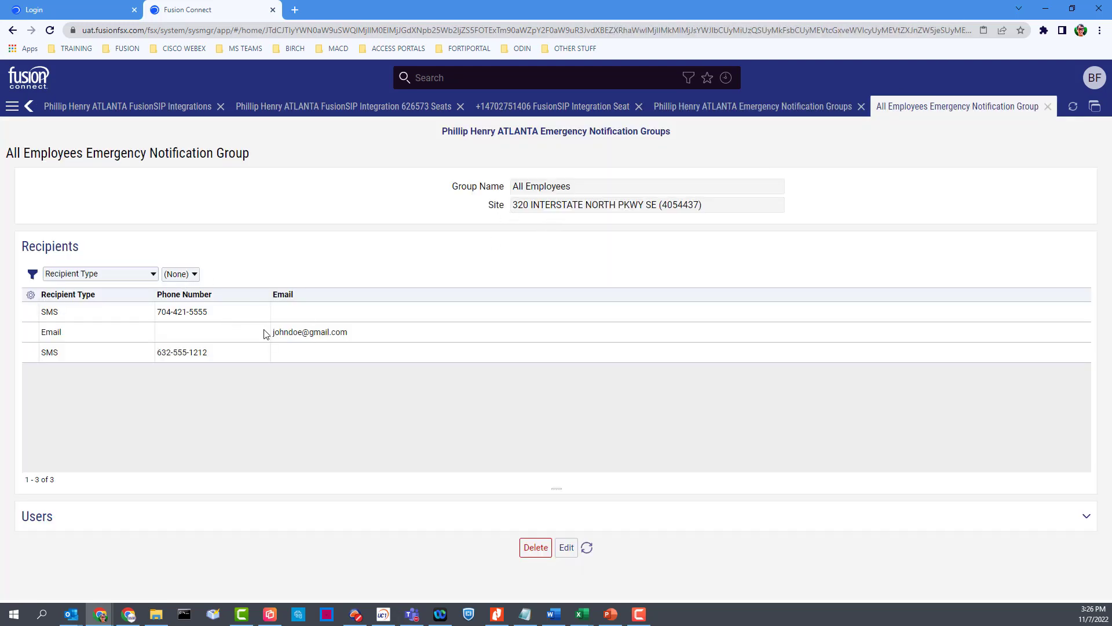
{"action": "left_click", "coordinate": [150, 518]}
{"action": "scroll", "coordinate": [160, 463], "scroll_direction": "down", "scroll_amount": 4}
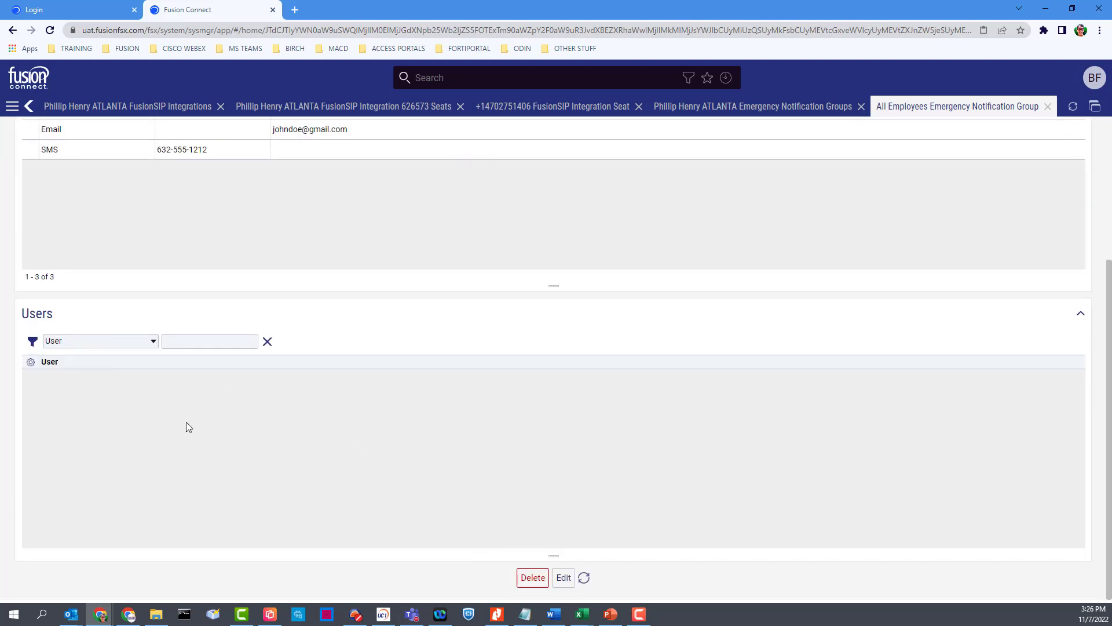
{"action": "left_click", "coordinate": [565, 577]}
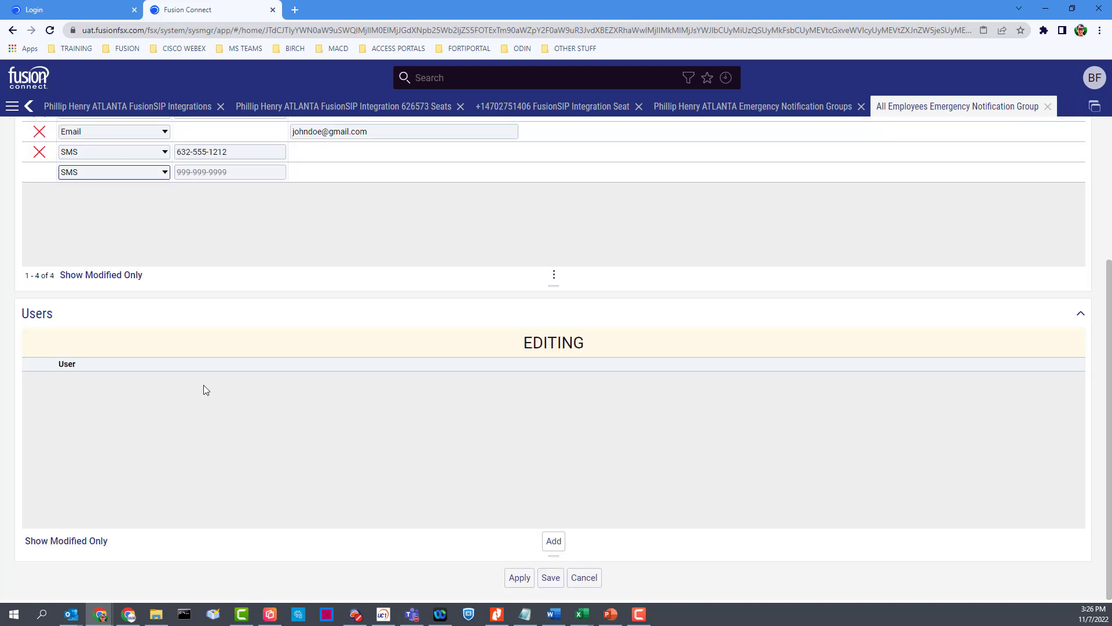
{"action": "left_click", "coordinate": [552, 540]}
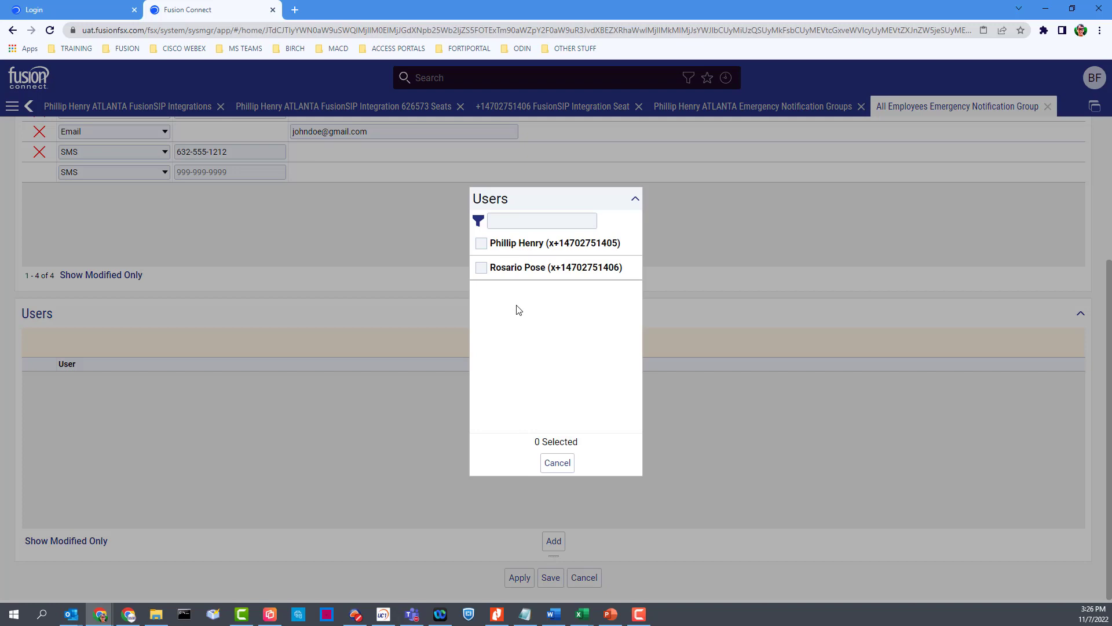
{"action": "left_click", "coordinate": [481, 244]}
{"action": "left_click", "coordinate": [481, 267]}
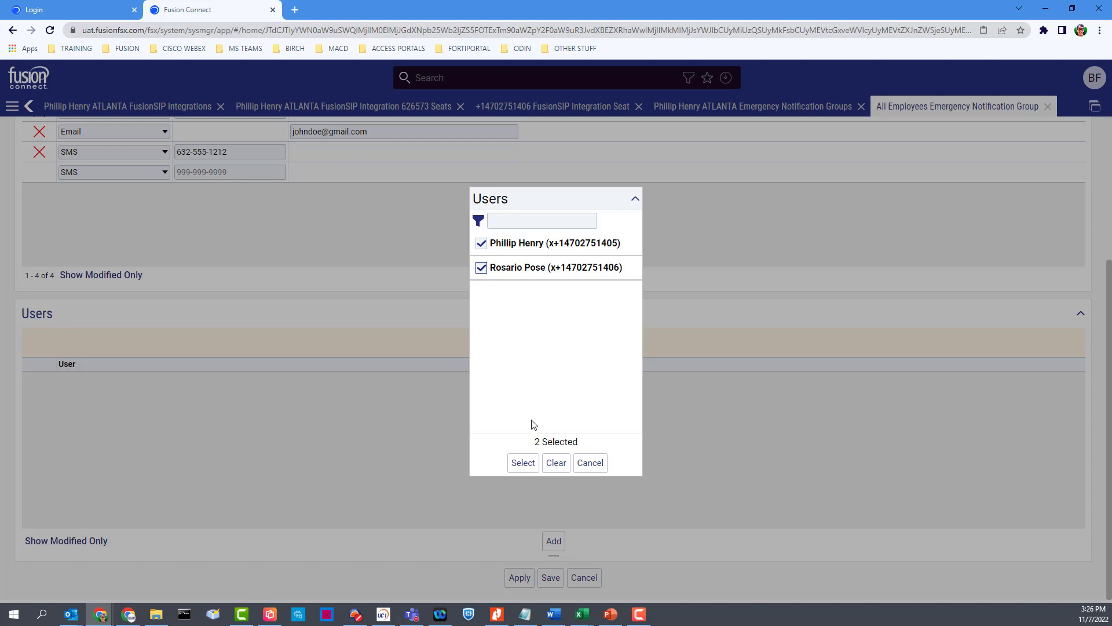
{"action": "left_click", "coordinate": [522, 463]}
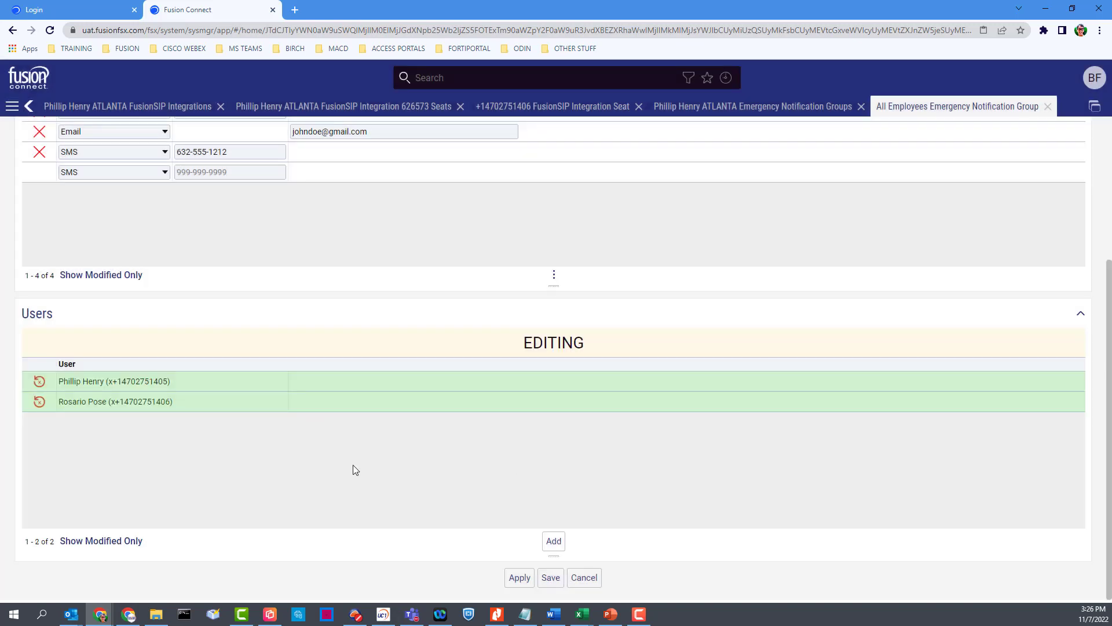
{"action": "left_click", "coordinate": [519, 577]}
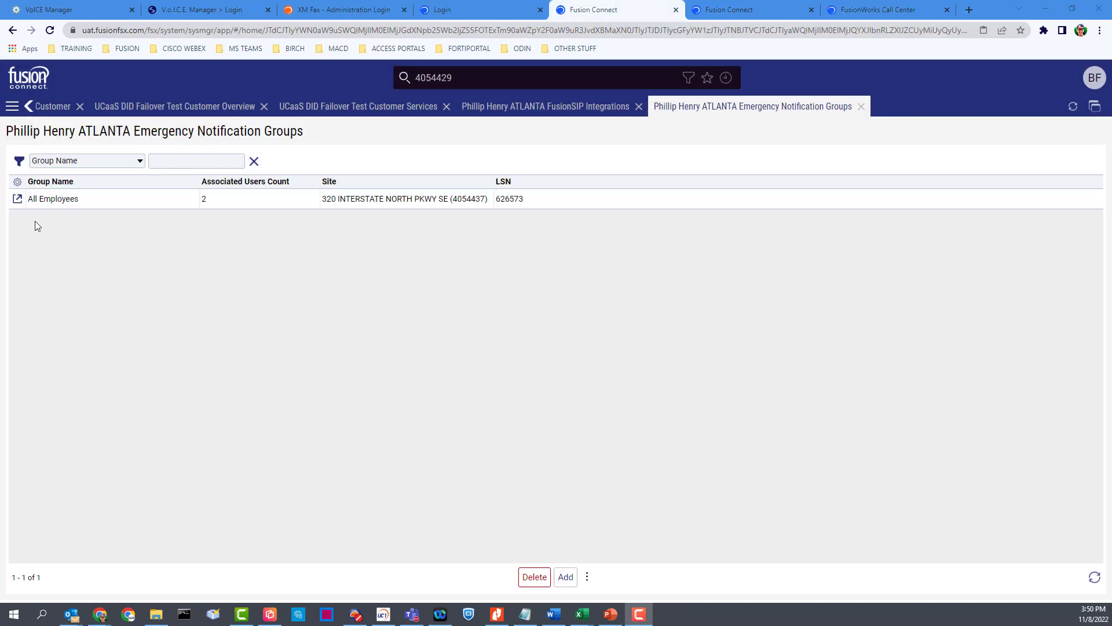